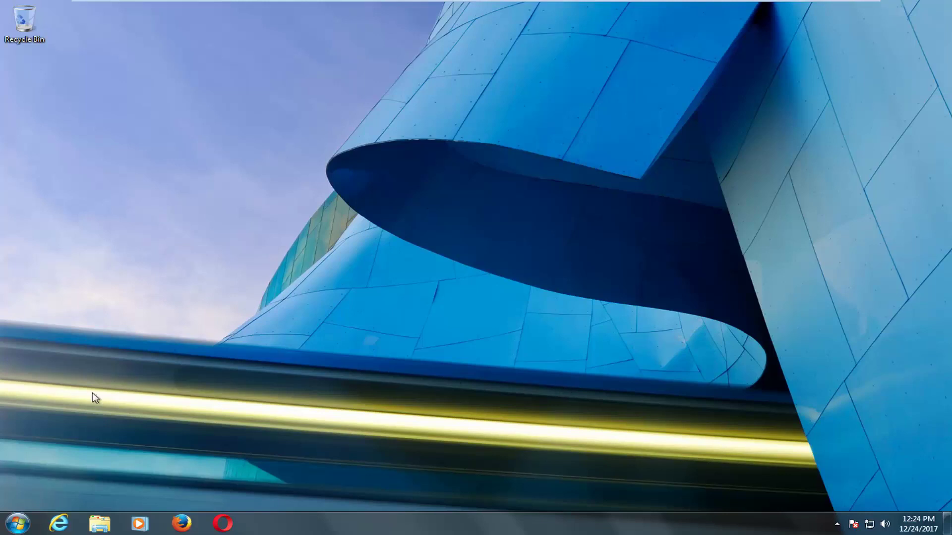
# Search the Start menu for cmd and run Command Prompt as administrator, approving the UAC prompt.
pyautogui.click(17, 524)
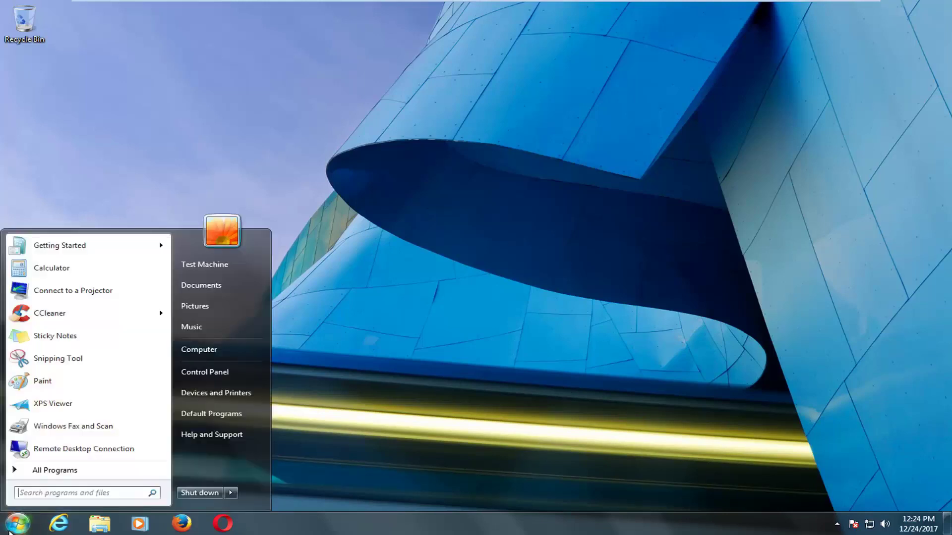
pyautogui.write('cmd')
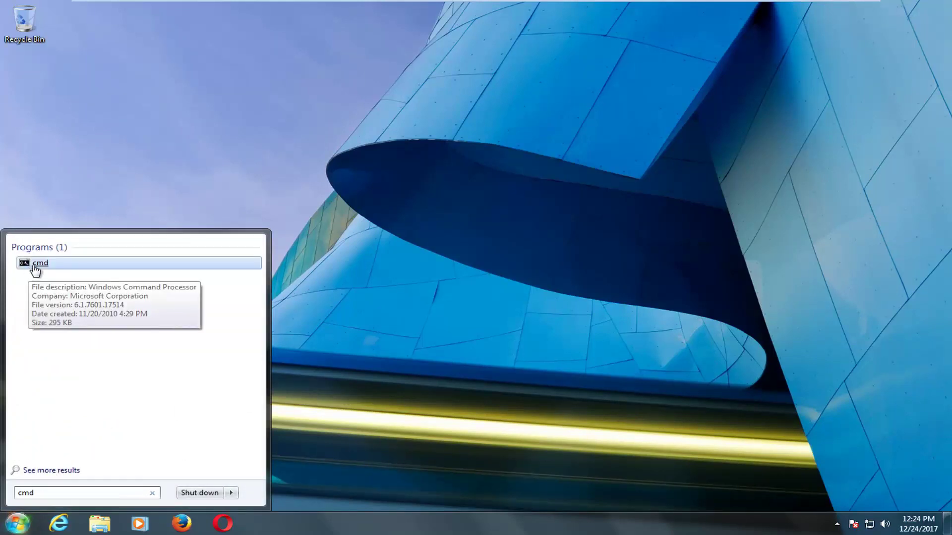
pyautogui.rightClick(36, 267)
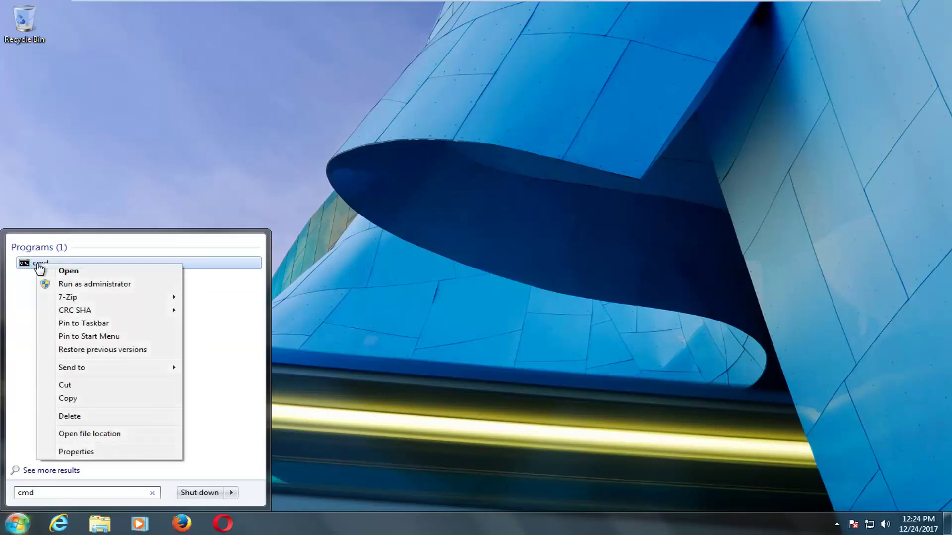
pyautogui.click(59, 285)
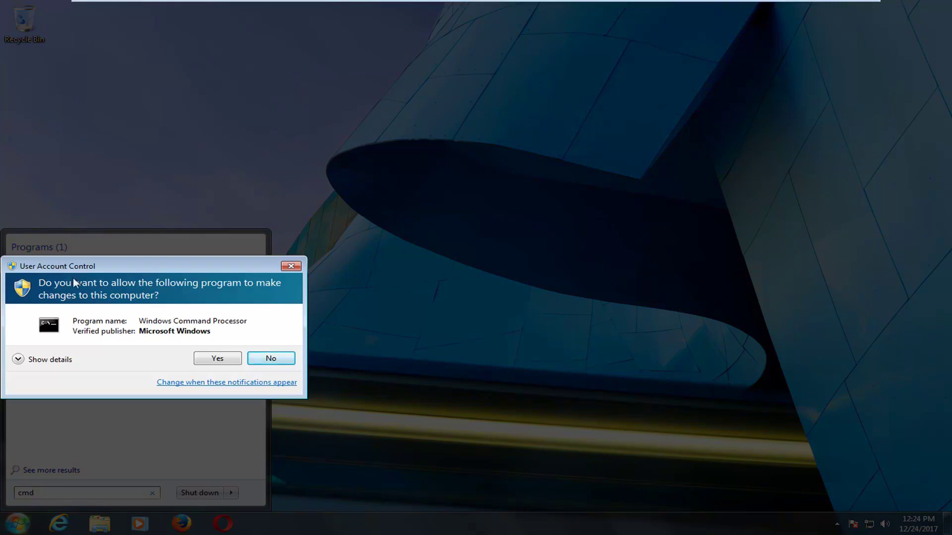
pyautogui.click(209, 363)
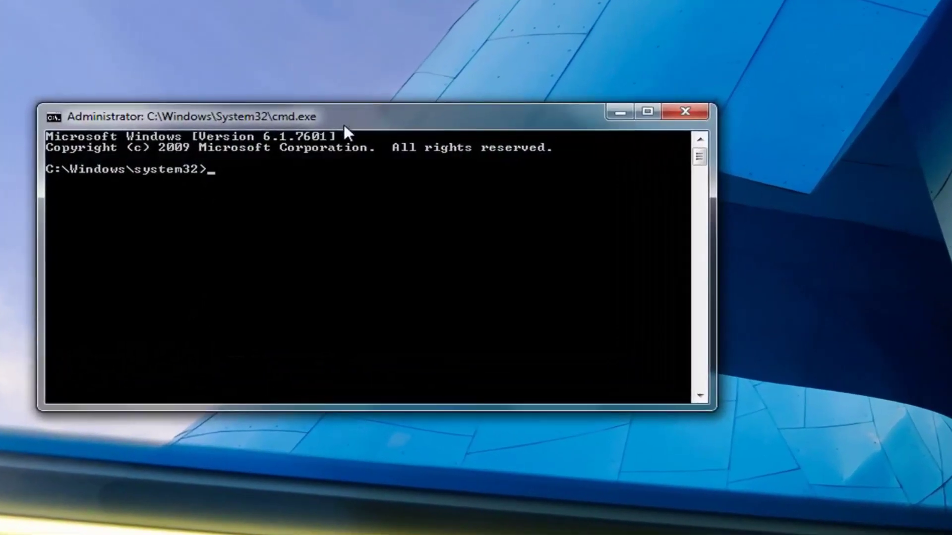
# Release the network adapter's IP address with ipconfig /release.
pyautogui.moveTo(344, 124); pyautogui.dragTo(421, 122)
pyautogui.write('ipconfig /release')
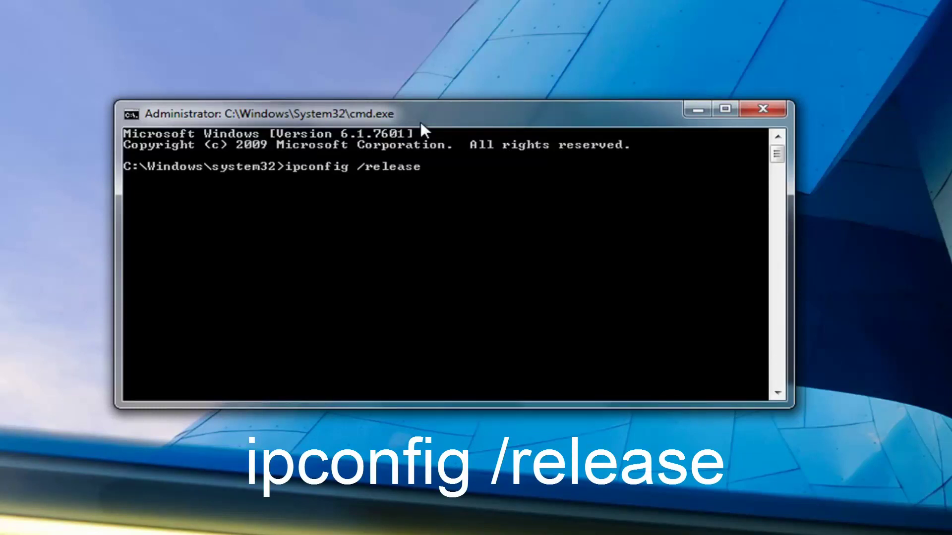
pyautogui.press('Return')
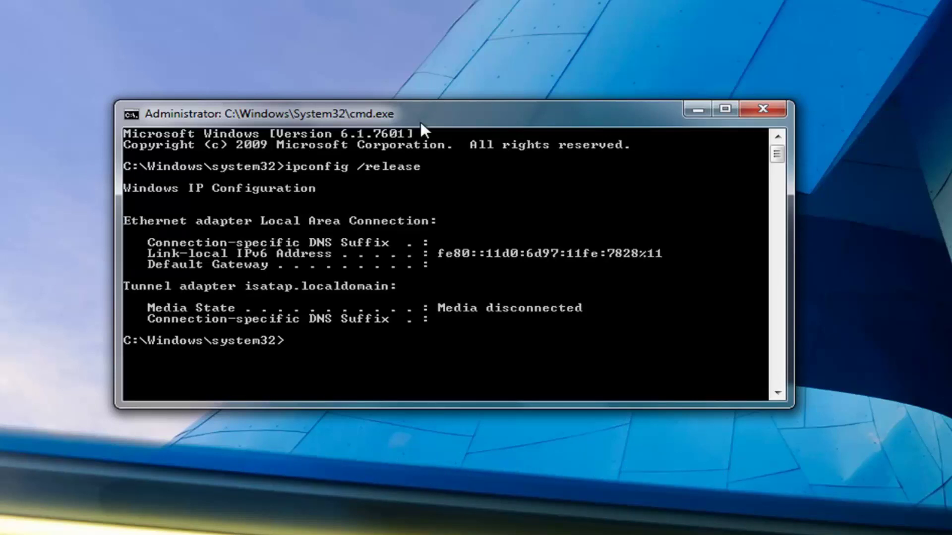
# Flush the DNS cache and run ipconfig /renew to regain IP 192.168.76.129.
pyautogui.write('ipconf')
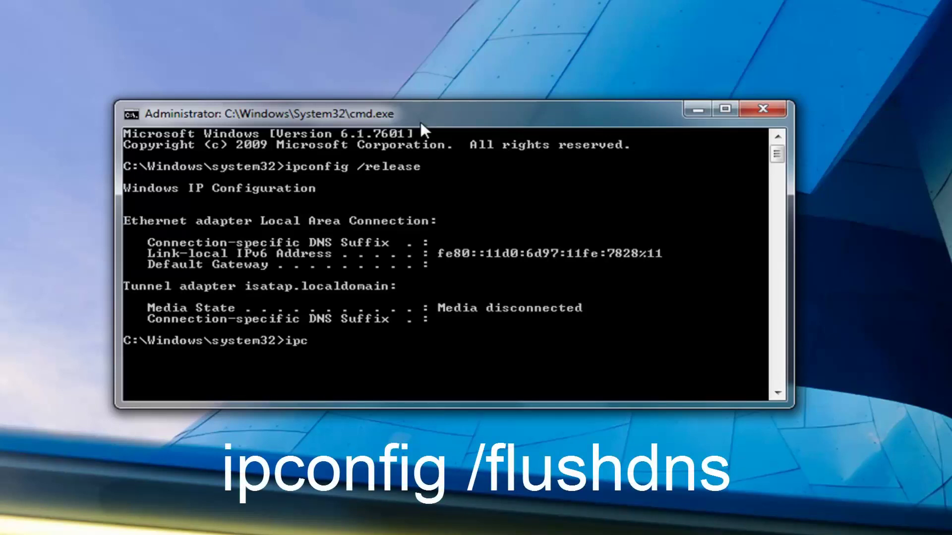
pyautogui.press('BackSpace')
pyautogui.write('fig')
pyautogui.press('BackSpace')
pyautogui.press('BackSpace')
pyautogui.write('ig /fushdns')
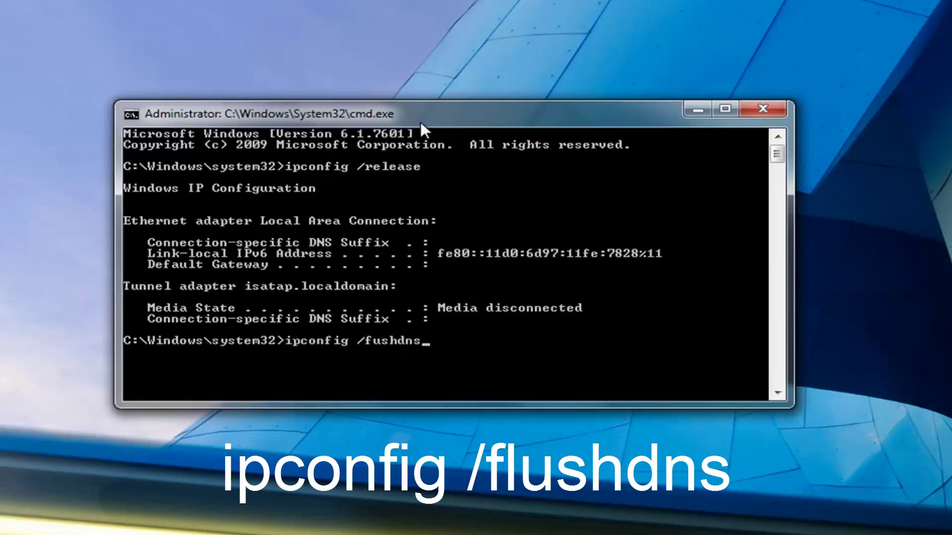
pyautogui.press('Return')
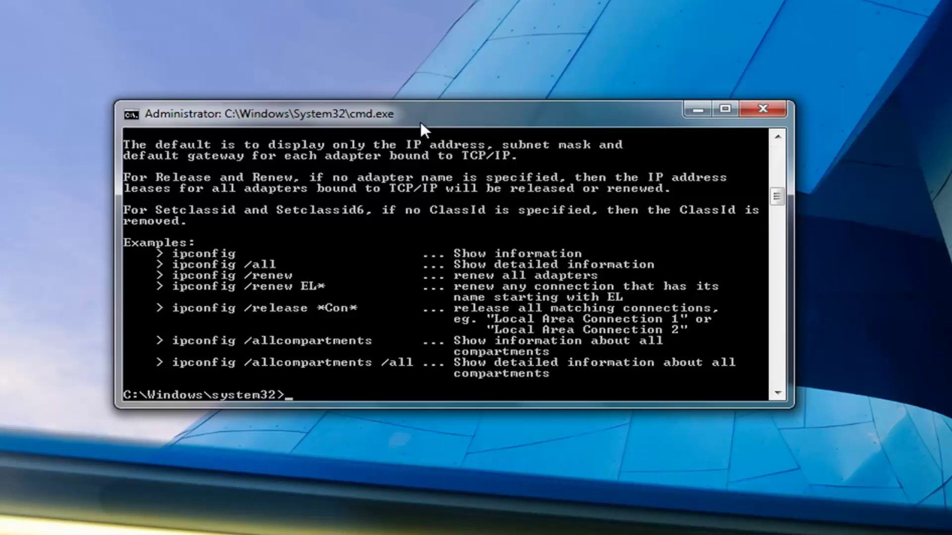
pyautogui.write('ipconf')
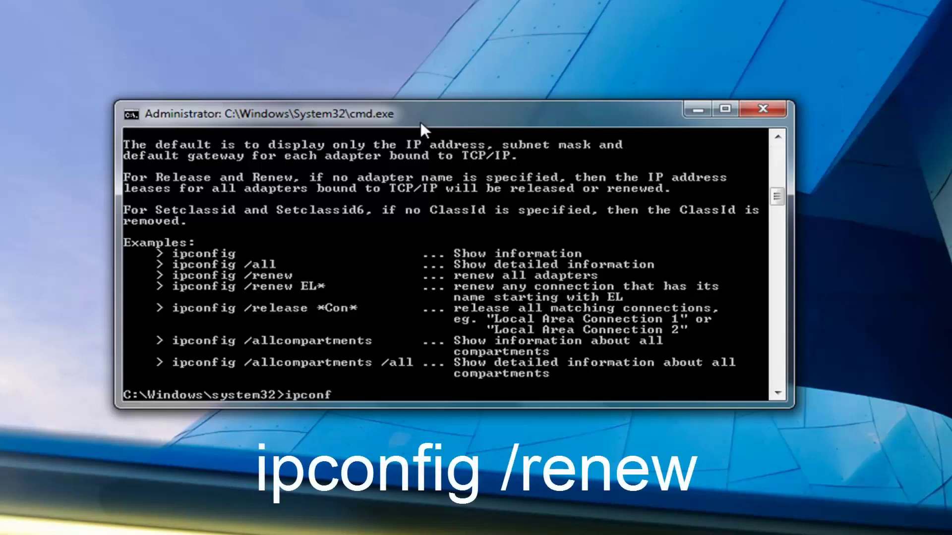
pyautogui.write('ig /renew')
pyautogui.press('Return')
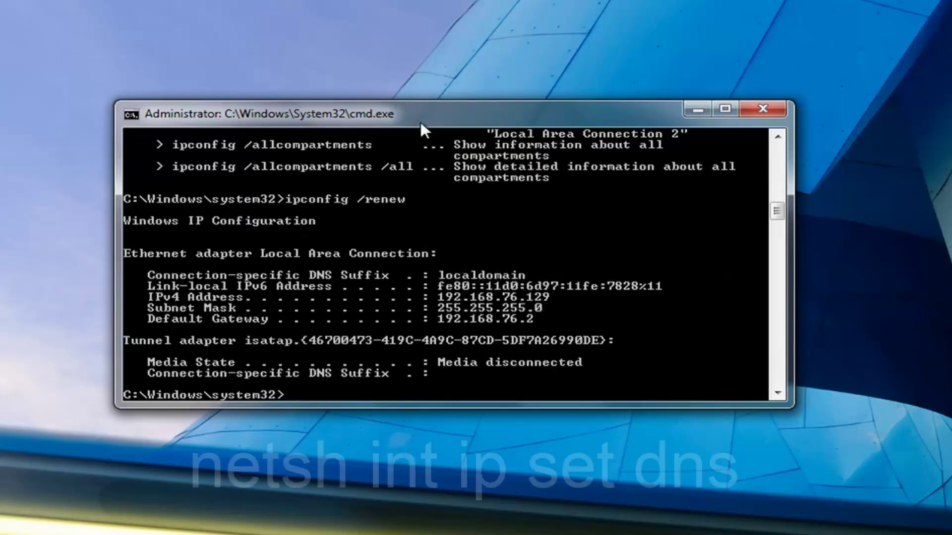
# Run netsh int ip set dns, then netsh winsock reset to reset the Winsock catalog.
pyautogui.write('netsh')
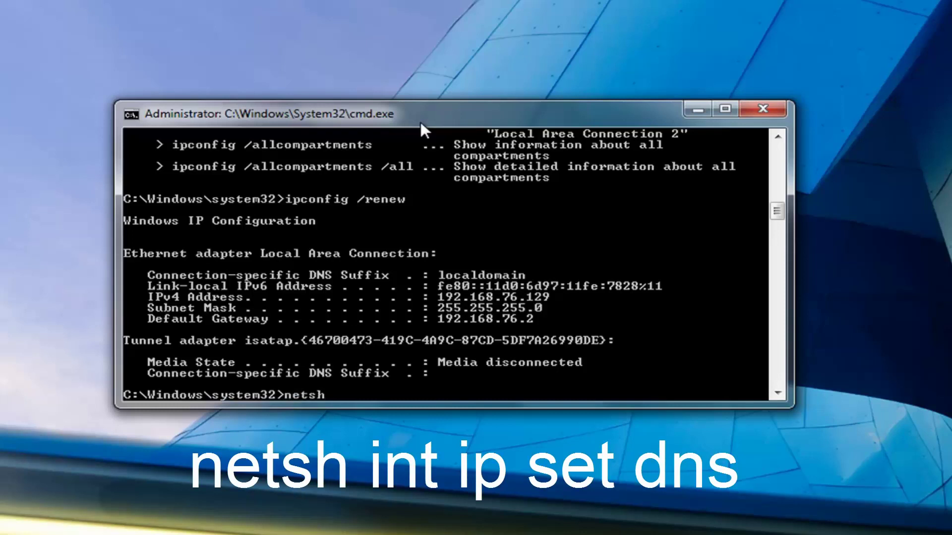
pyautogui.write(' int ip set dns')
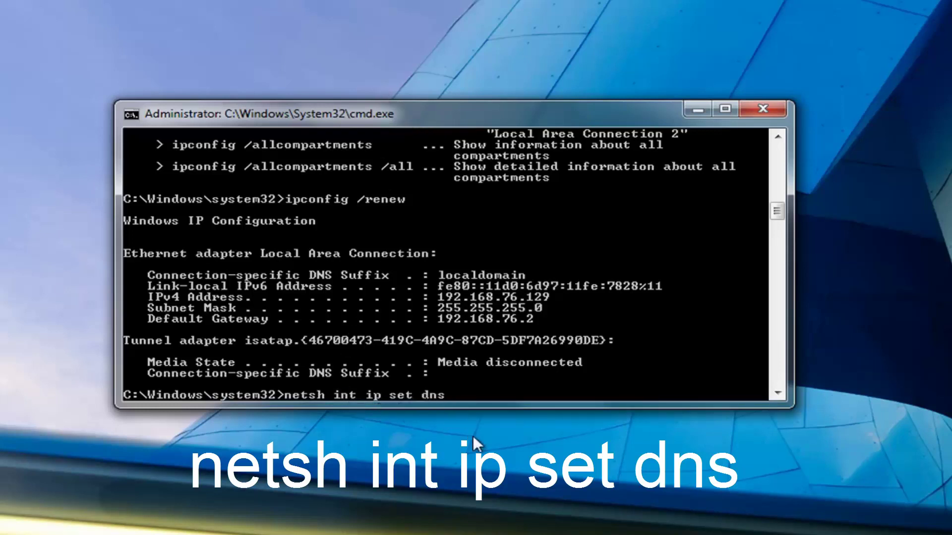
pyautogui.press('Return')
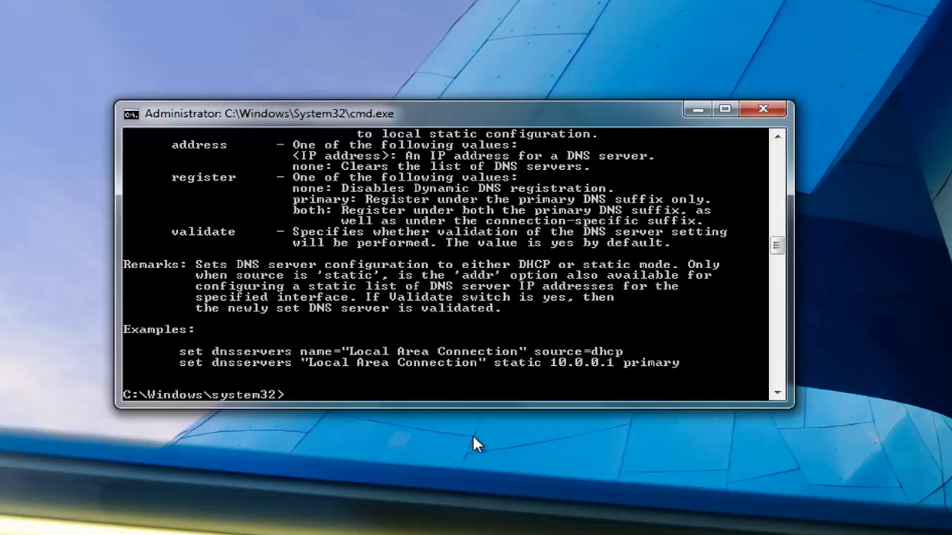
pyautogui.write('netsh winsock')
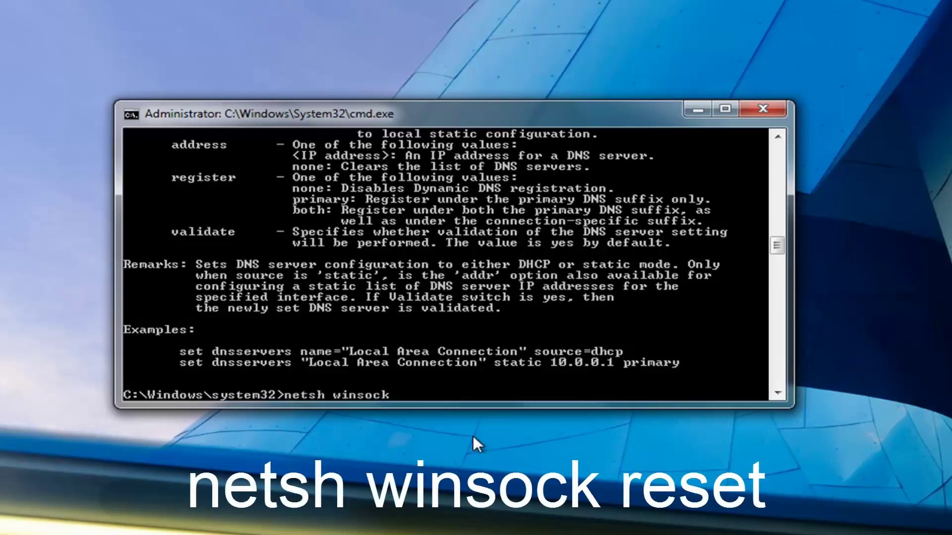
pyautogui.write(' reset')
pyautogui.press('Return')
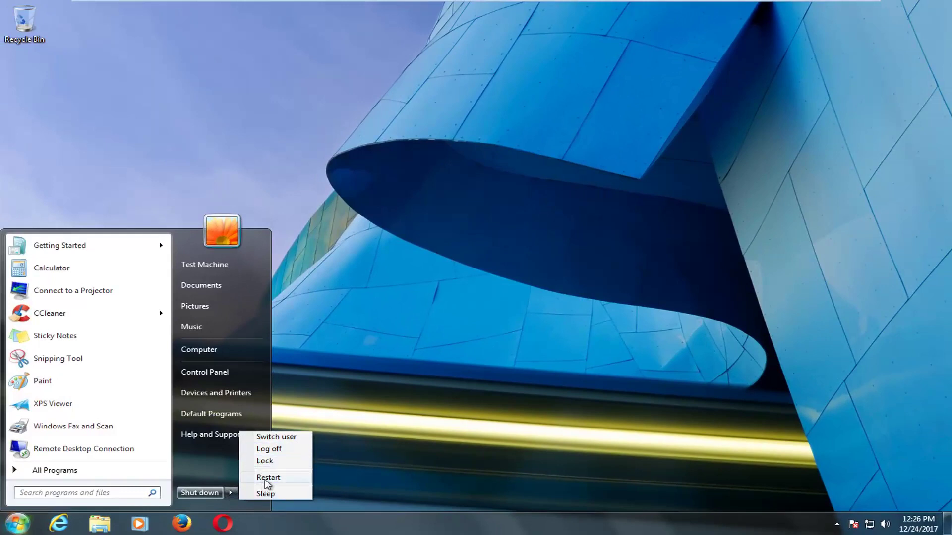
# Choose Restart from the Start menu's Shut down options to apply the Winsock reset.
pyautogui.click(263, 478)
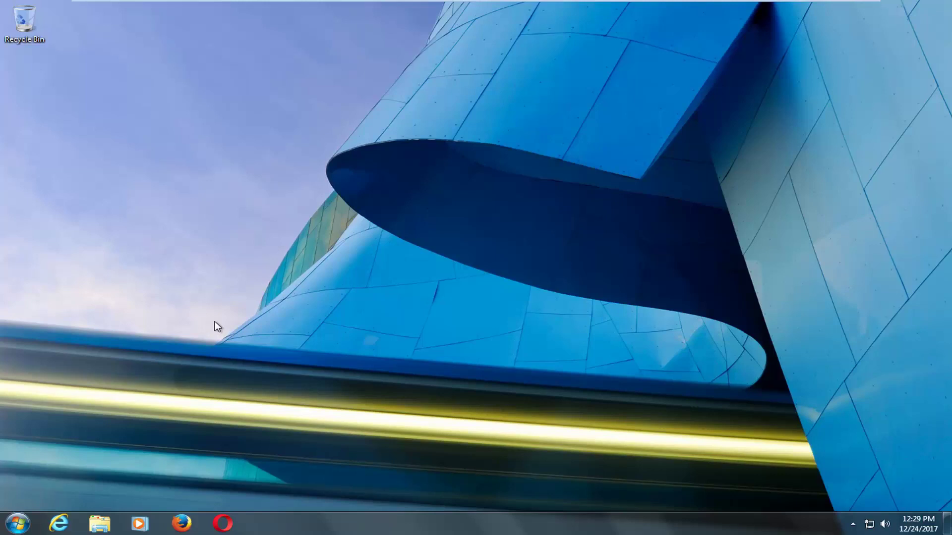
# Search the Start menu for regedit and run Registry Editor as administrator, approving UAC.
pyautogui.click(15, 524)
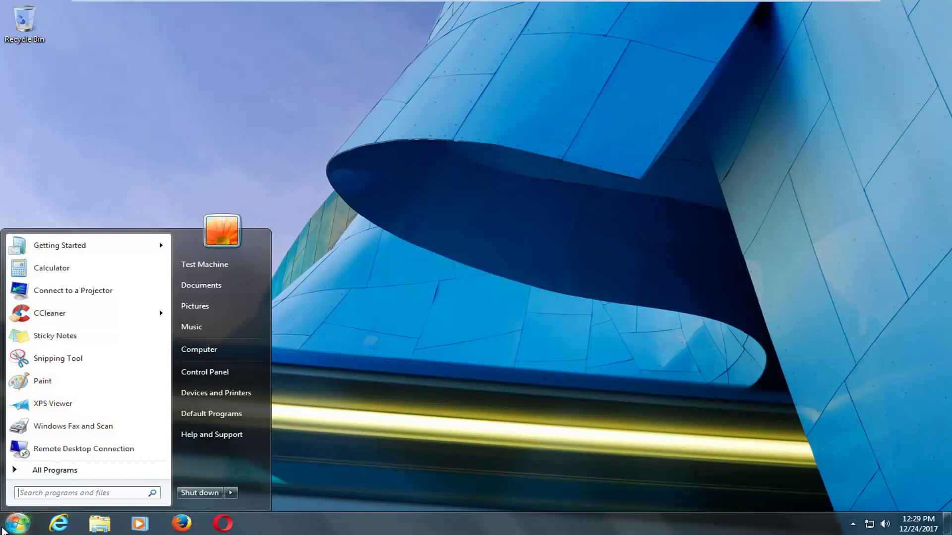
pyautogui.write('regedit')
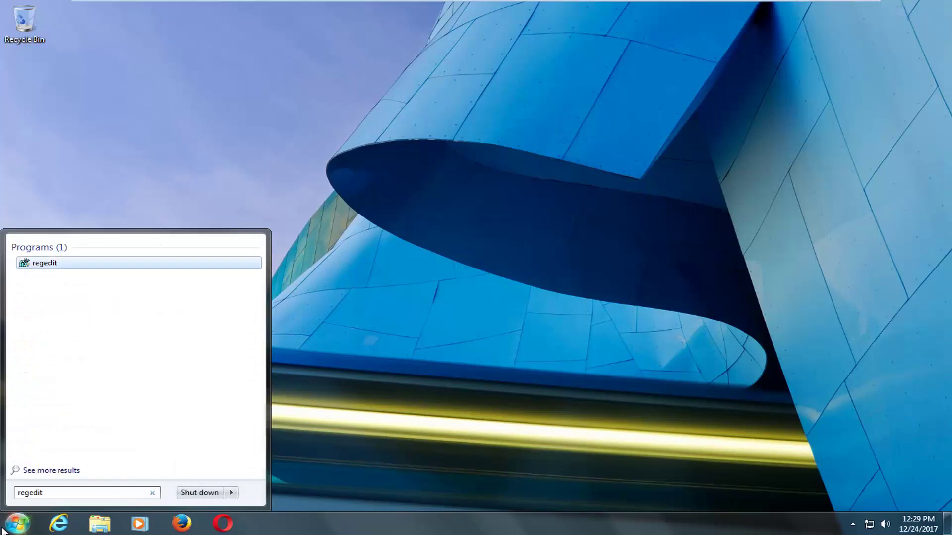
pyautogui.rightClick(44, 265)
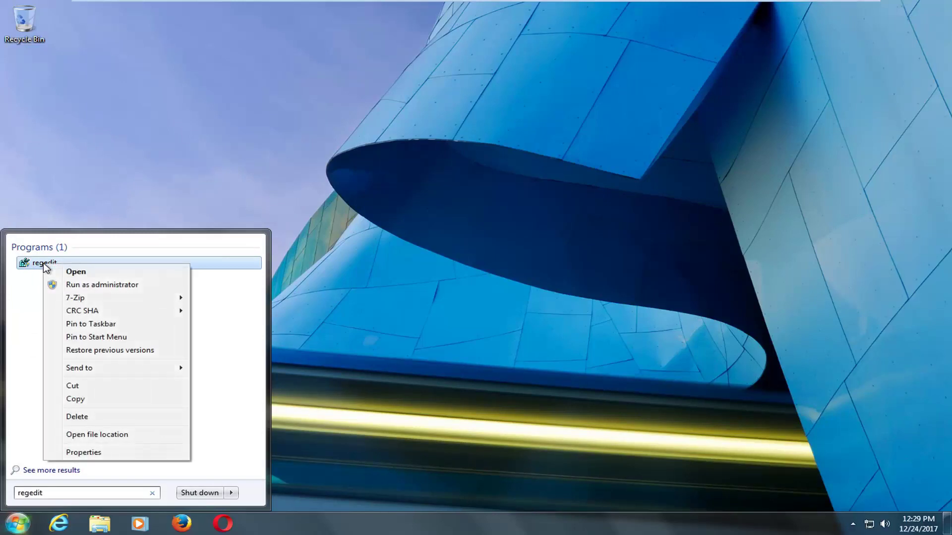
pyautogui.click(64, 286)
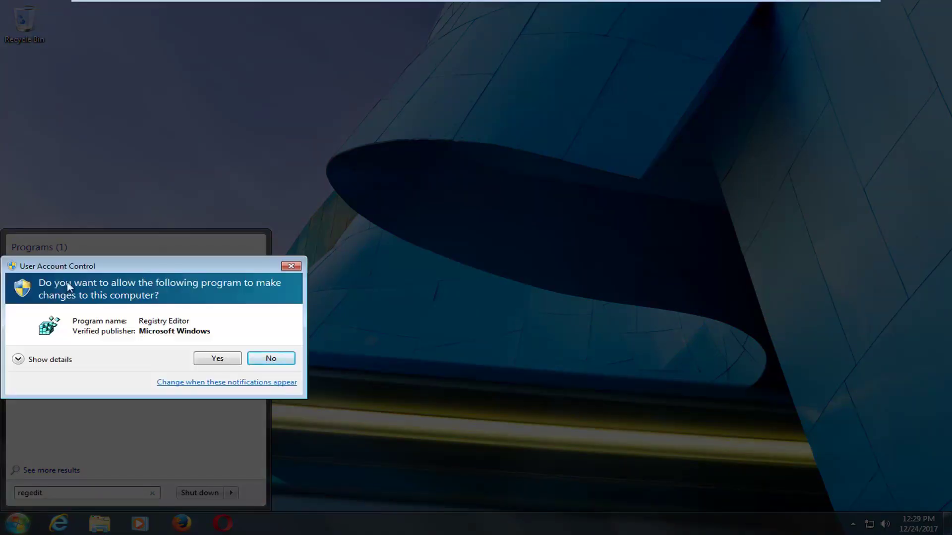
pyautogui.click(213, 360)
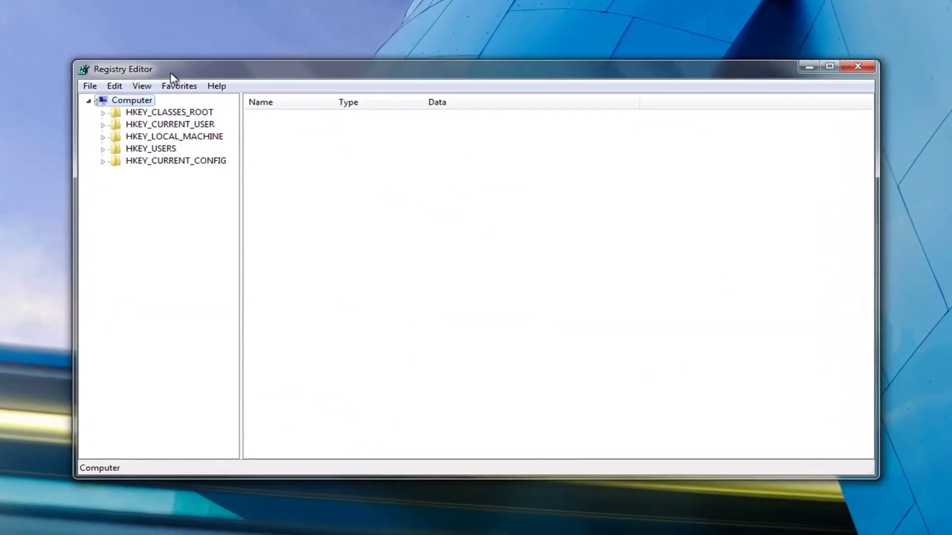
# Expand HKEY_LOCAL_MACHINE > SYSTEM > CurrentControlSet > Control and select the Network key.
pyautogui.click(114, 135)
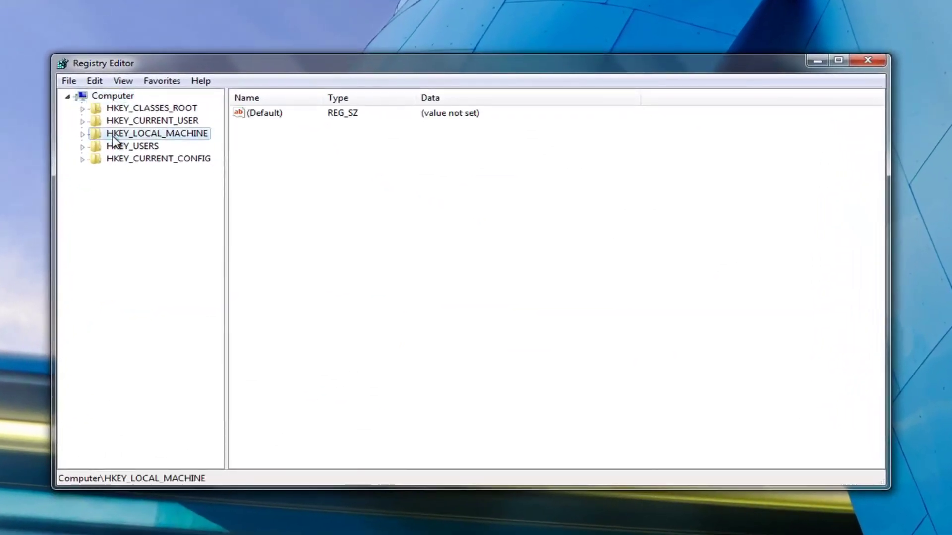
pyautogui.click(82, 134)
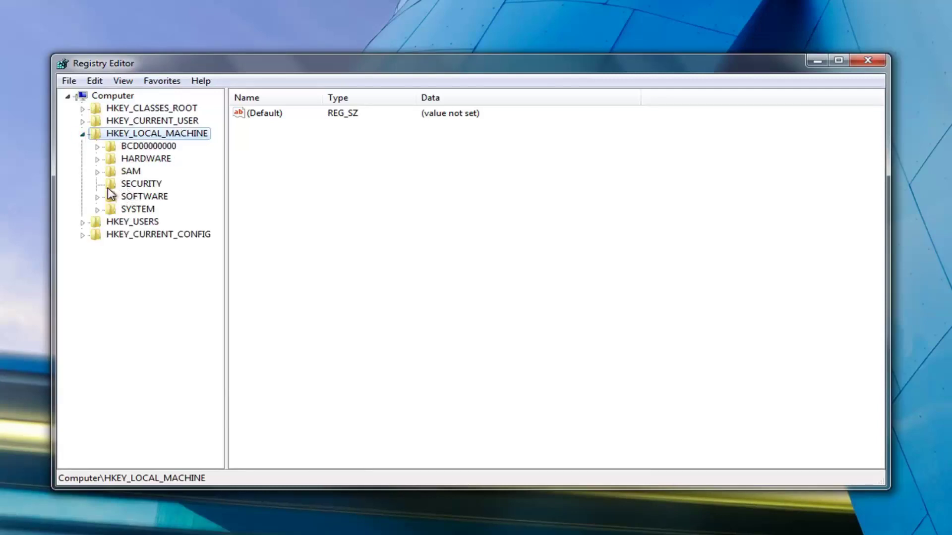
pyautogui.click(97, 211)
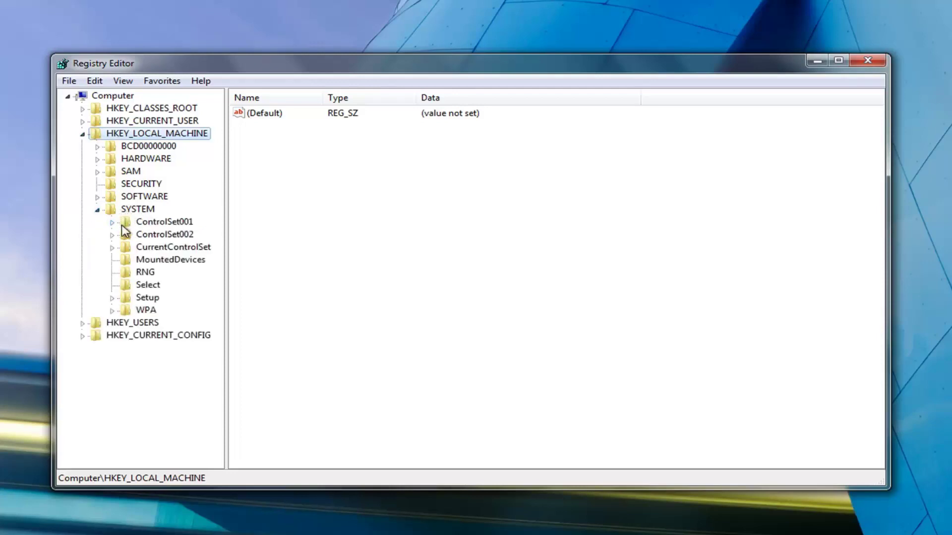
pyautogui.click(135, 247)
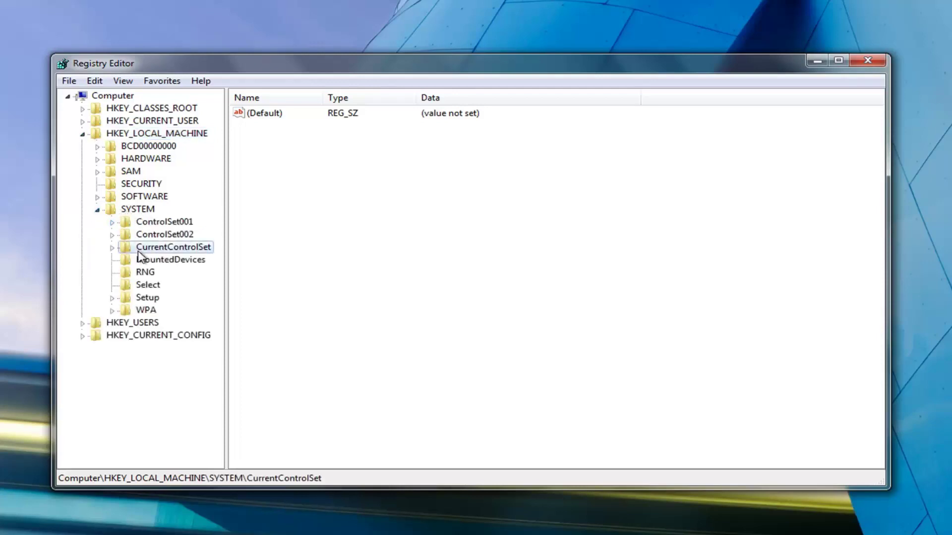
pyautogui.click(112, 248)
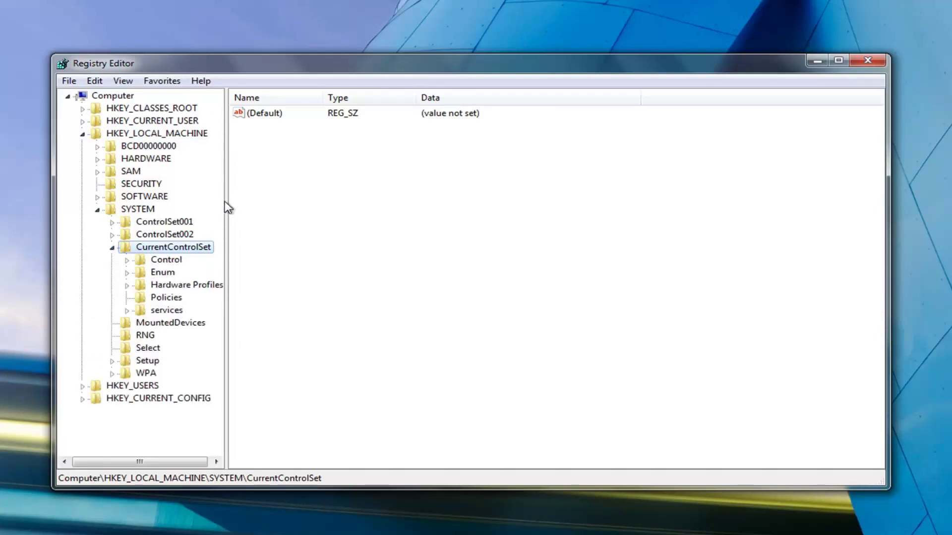
pyautogui.moveTo(225, 215); pyautogui.dragTo(304, 201)
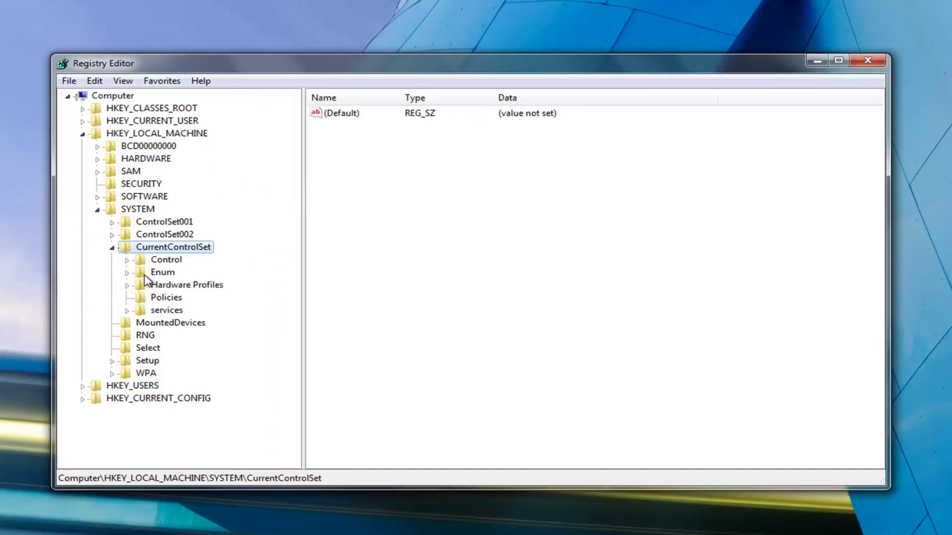
pyautogui.click(128, 261)
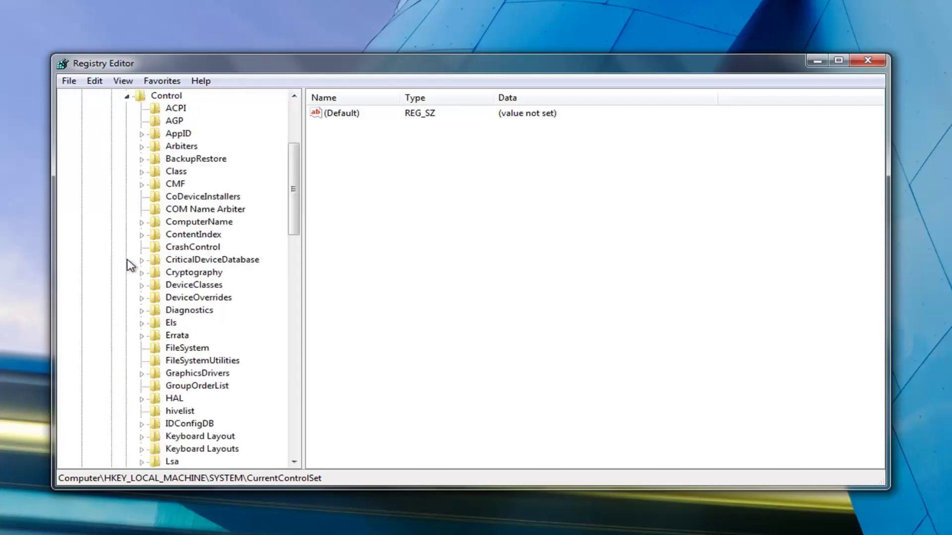
pyautogui.scroll(-13, 175, 250)
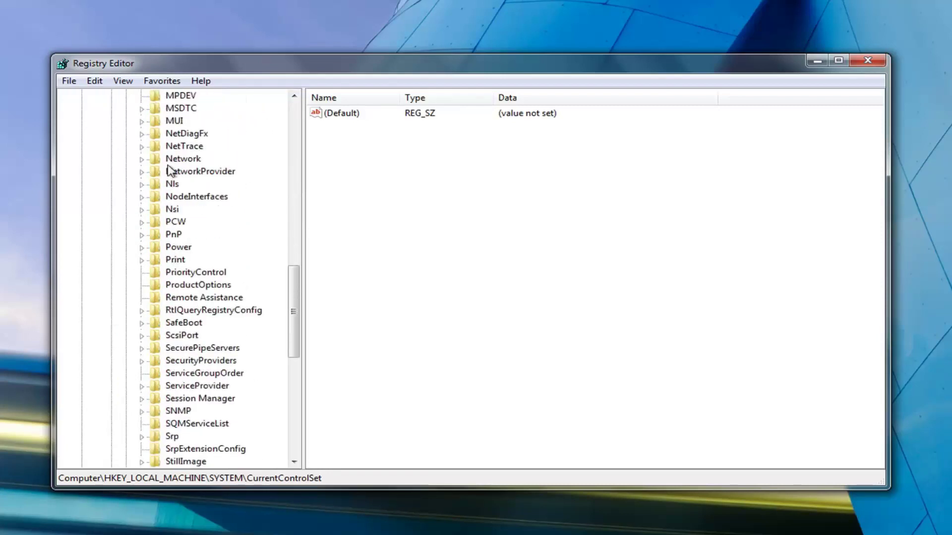
pyautogui.click(176, 160)
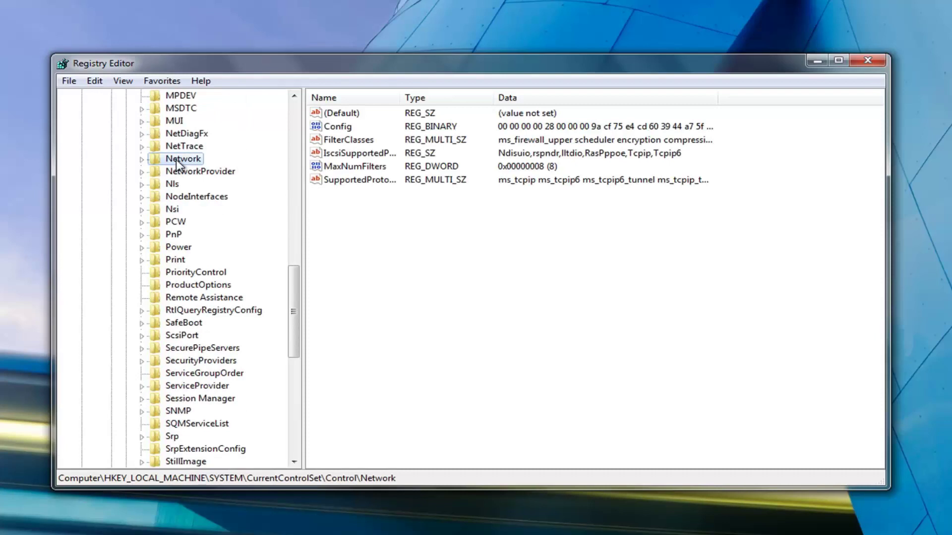
# Delete the Config value from the Network key and confirm the deletion.
pyautogui.rightClick(335, 131)
pyautogui.click(353, 173)
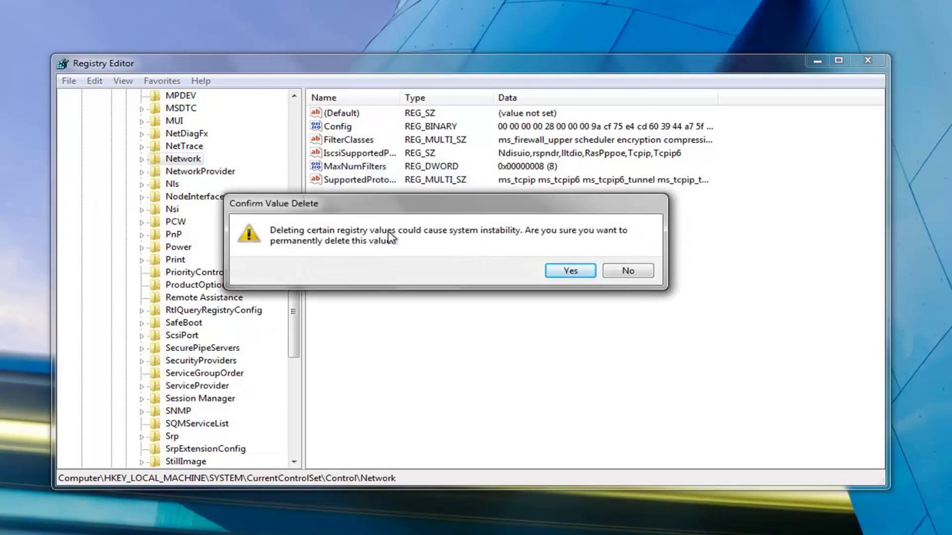
pyautogui.click(572, 271)
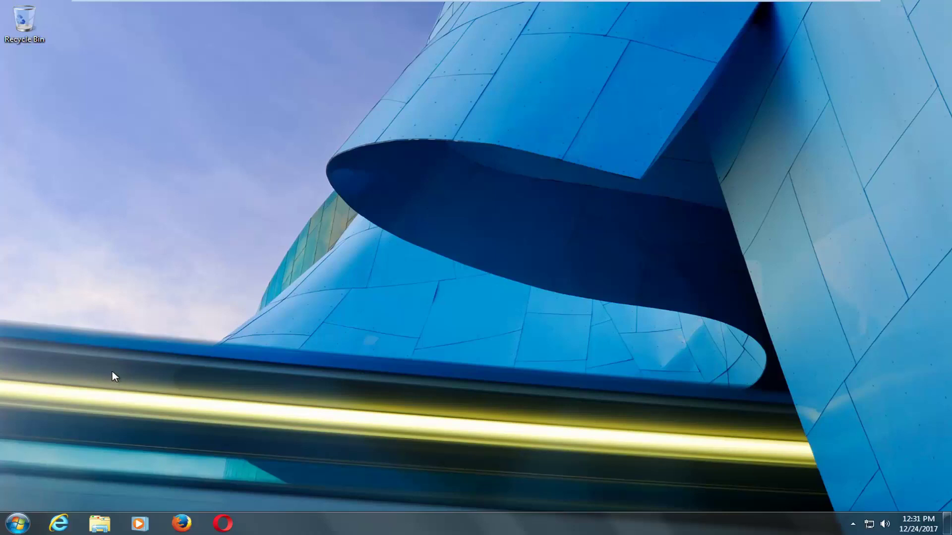
# Search the Start menu for 'system restore' and launch the System Restore program.
pyautogui.click(4, 530)
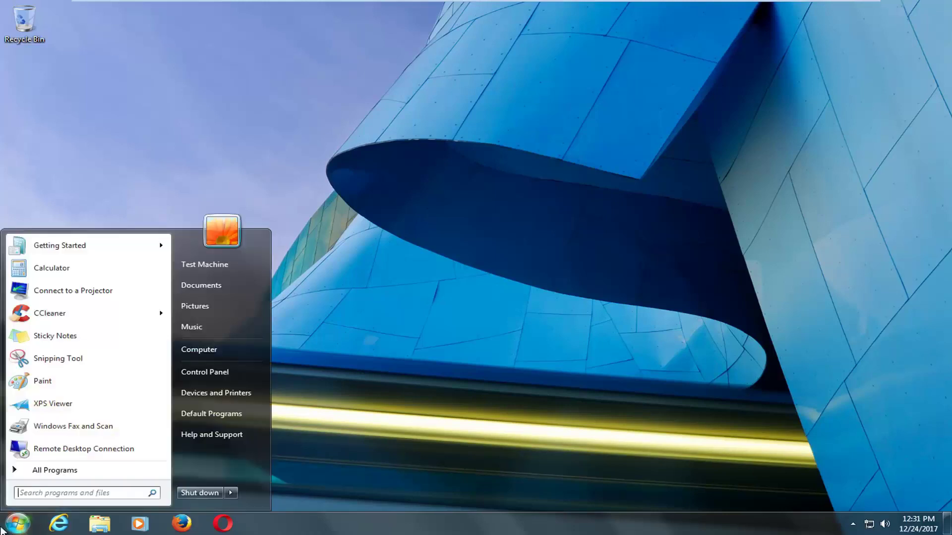
pyautogui.write('system r')
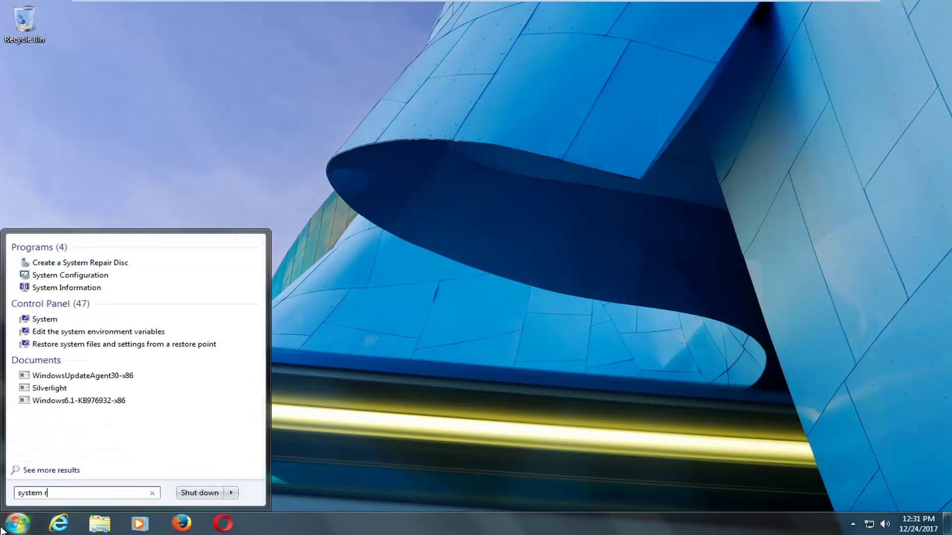
pyautogui.write('estore')
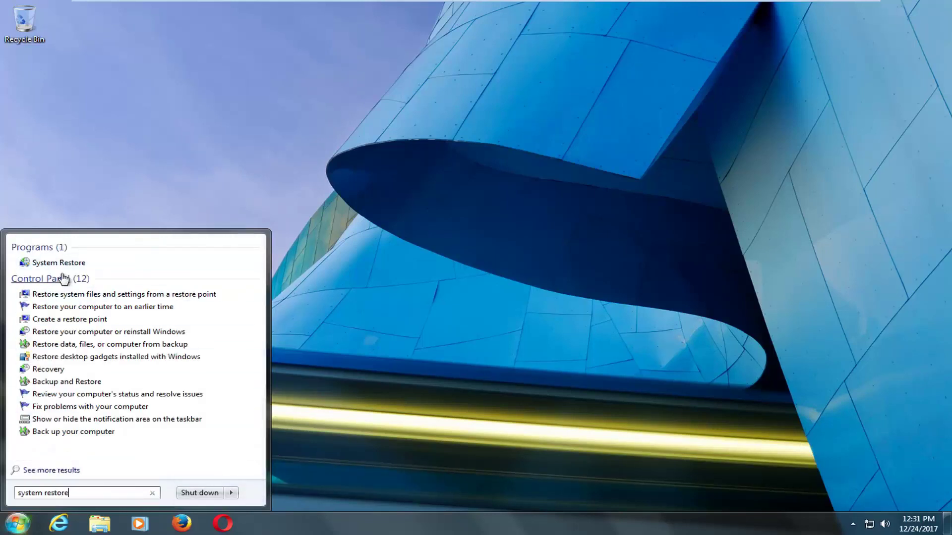
pyautogui.click(65, 268)
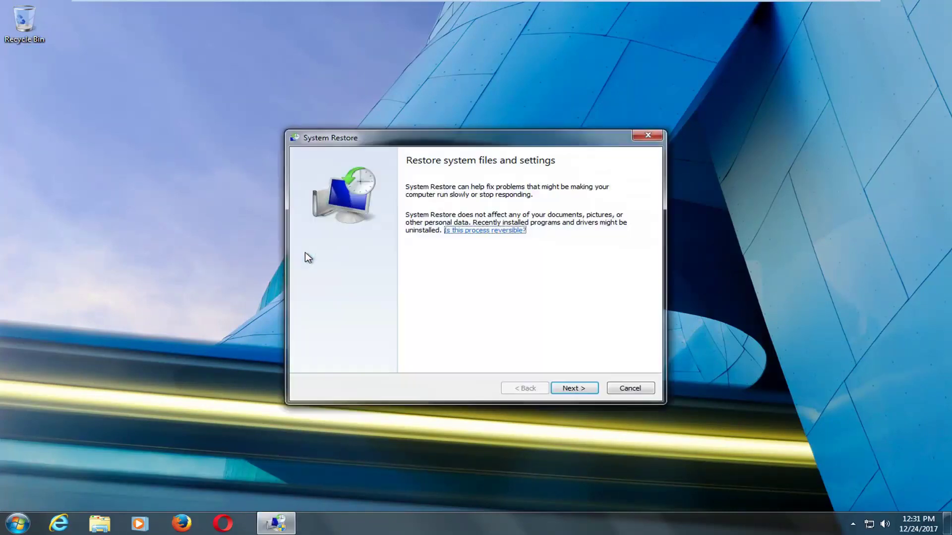
# Advance the wizard using the 10/28/2017 Installed VMware Tools restore point.
pyautogui.click(584, 395)
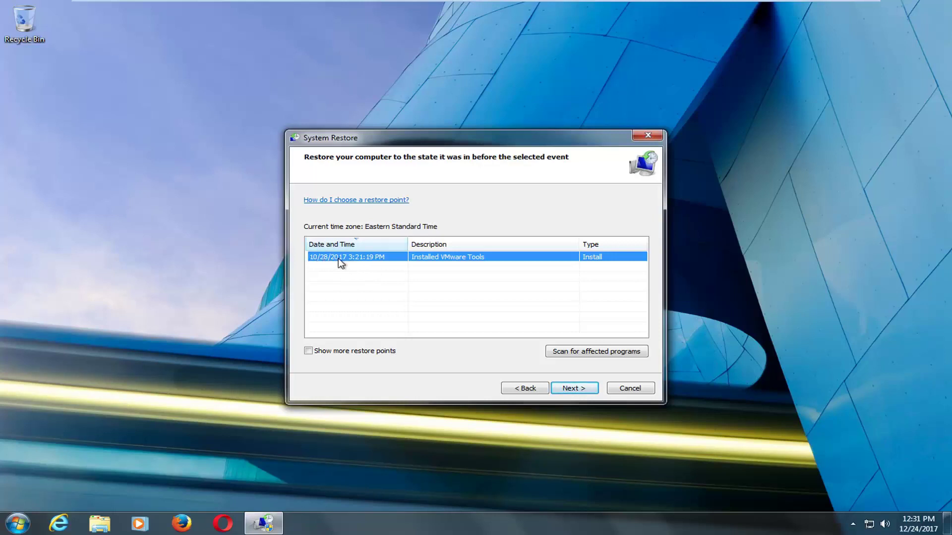
pyautogui.click(560, 389)
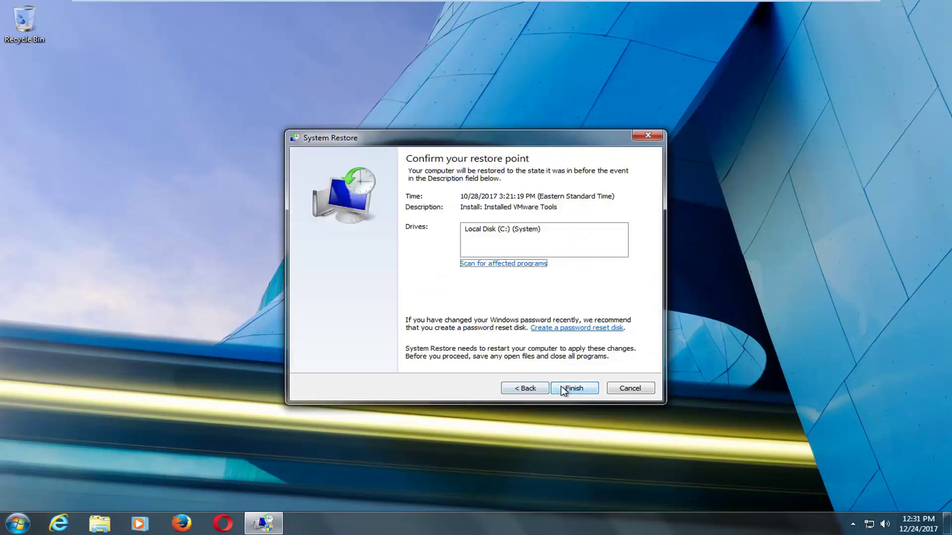